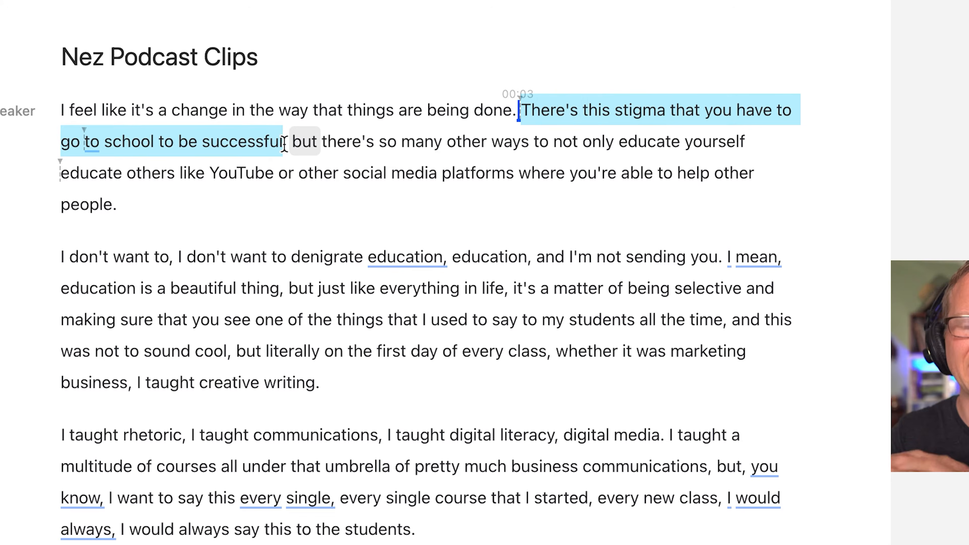
# Delete the first paragraph's passage from "There's this stigma" through "educate others", except for the comma between the two parts.
pyautogui.press('BackSpace')
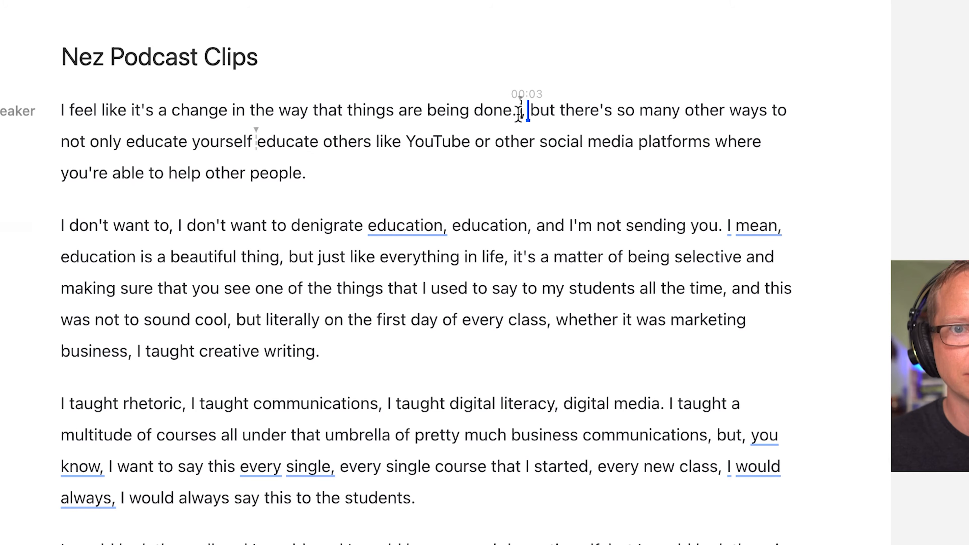
pyautogui.click(465, 116)
pyautogui.press('space')
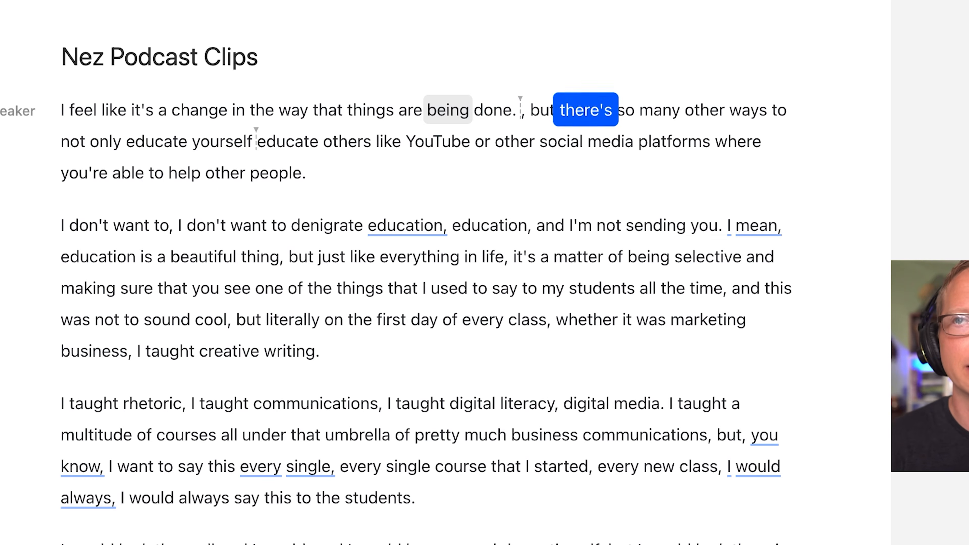
pyautogui.moveTo(527, 109); pyautogui.dragTo(379, 143)
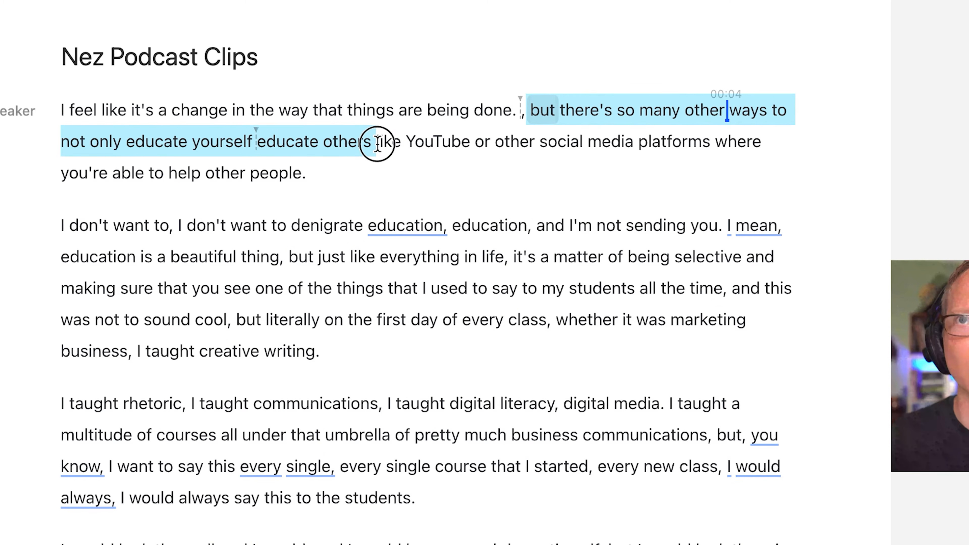
pyautogui.press('BackSpace')
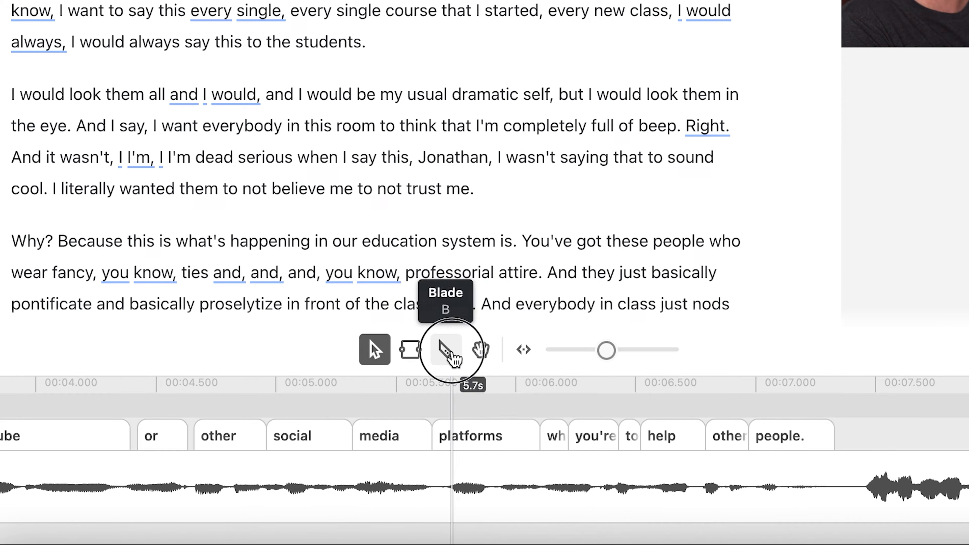
# Split the clip around the untranscribed speech between "people." and "I don't want to" and delete that segment.
pyautogui.click(452, 352)
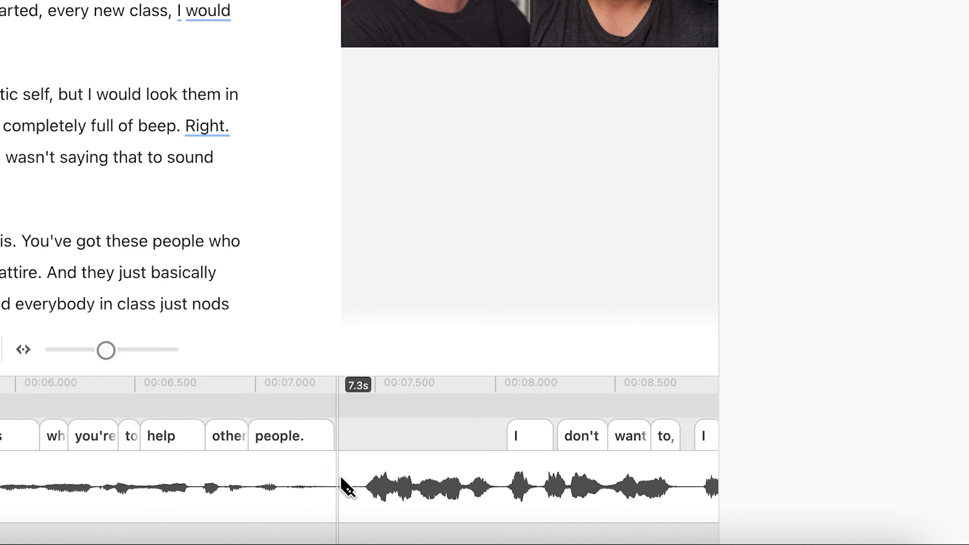
pyautogui.click(342, 481)
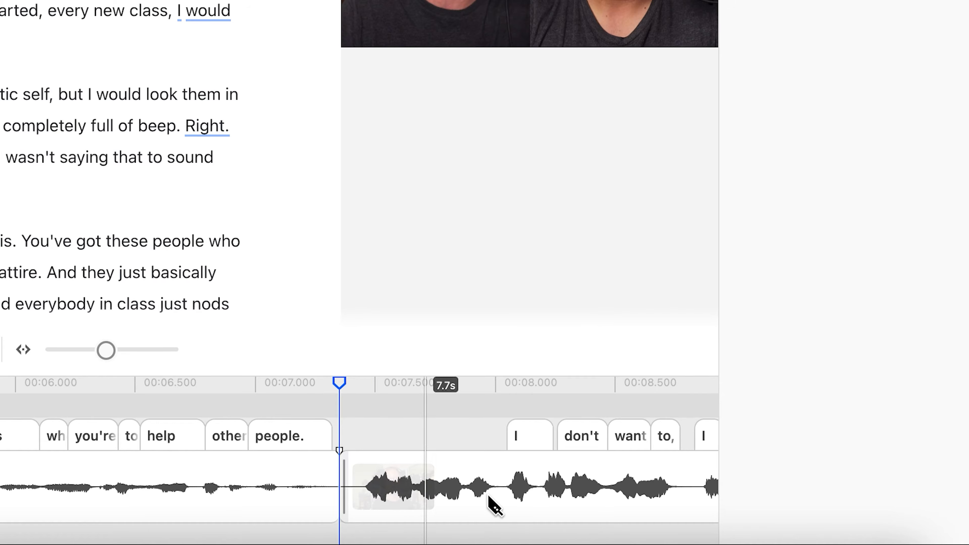
pyautogui.click(502, 495)
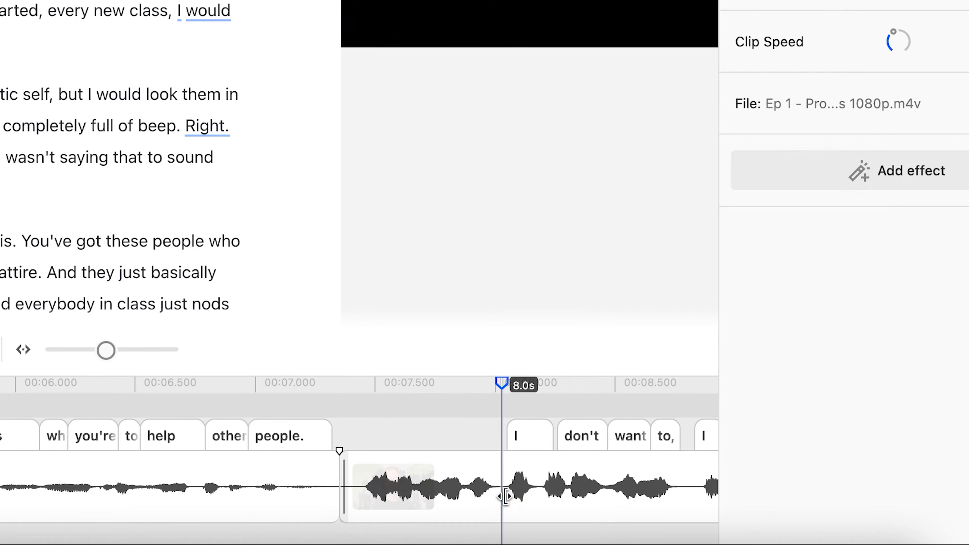
pyautogui.click(419, 488)
pyautogui.press('Delete')
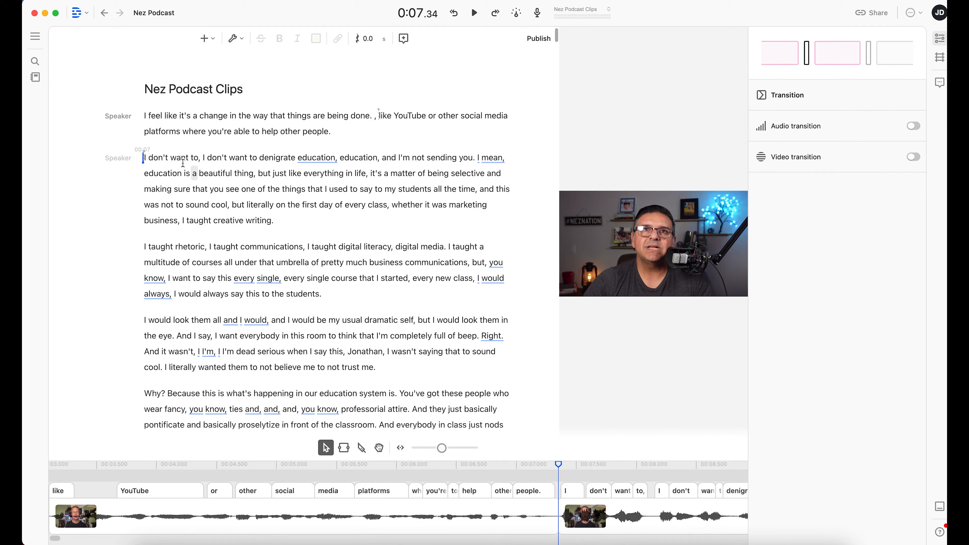
# Select the phrase "I don't want to denigrate" and search the composition text for "um".
pyautogui.click(205, 158)
pyautogui.moveTo(205, 158); pyautogui.dragTo(283, 157)
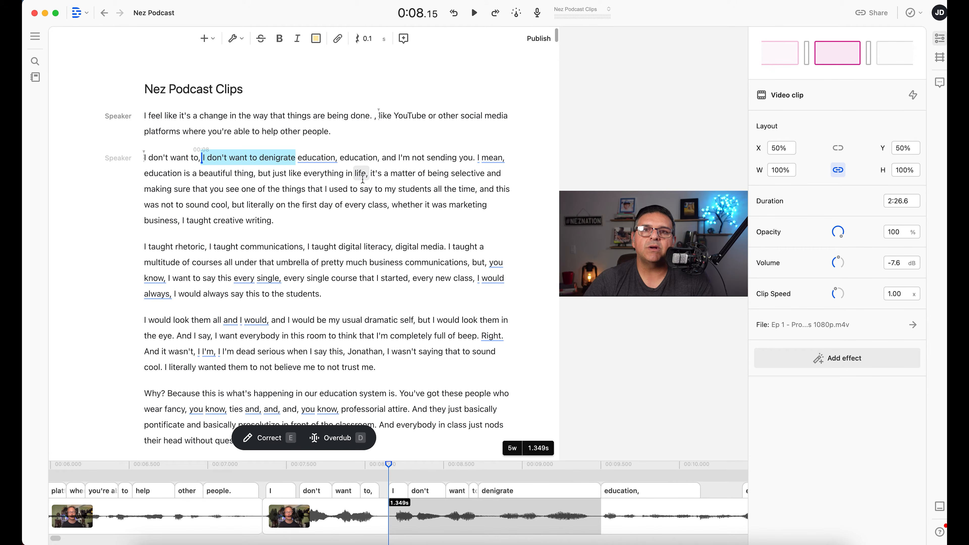
pyautogui.click(304, 228)
pyautogui.press('super+f')
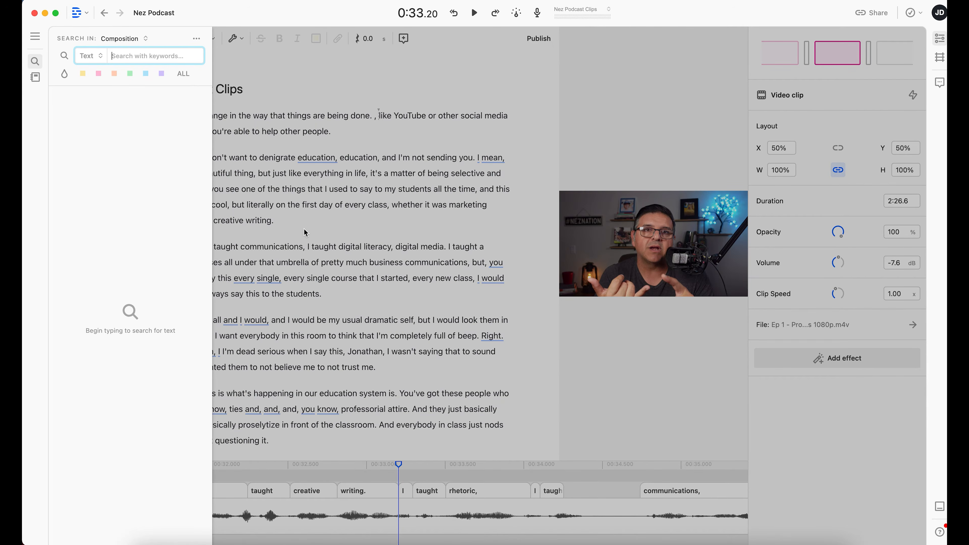
pyautogui.write('um')
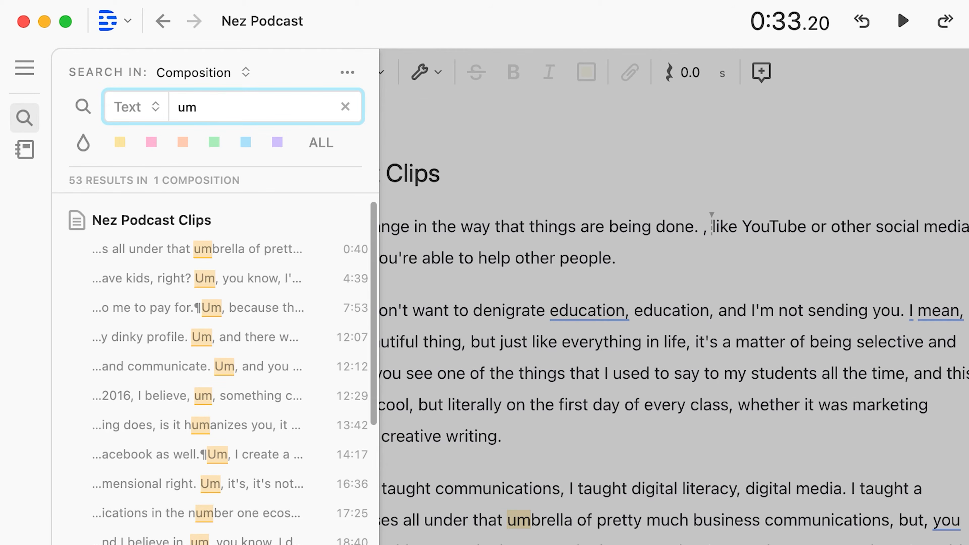
pyautogui.scroll(-20, 214, 373)
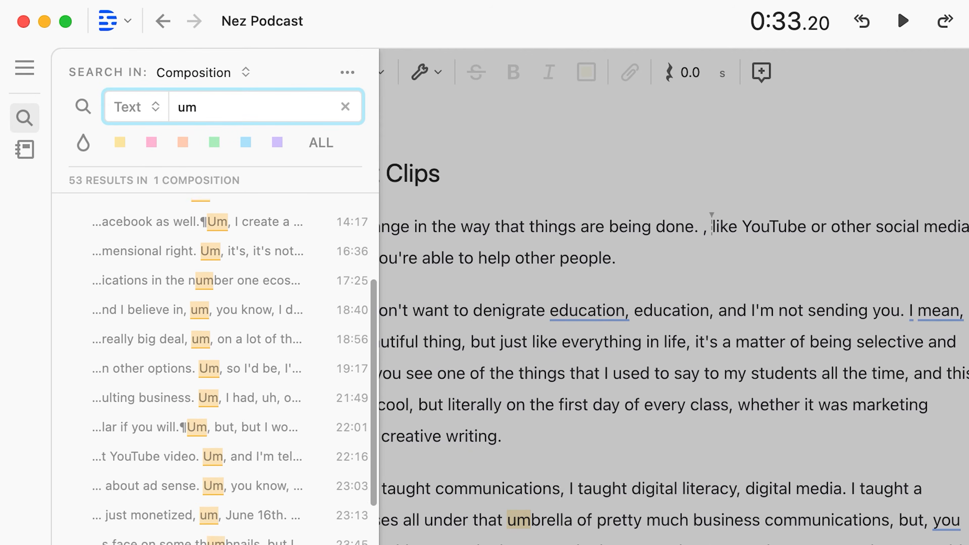
pyautogui.scroll(20, 214, 372)
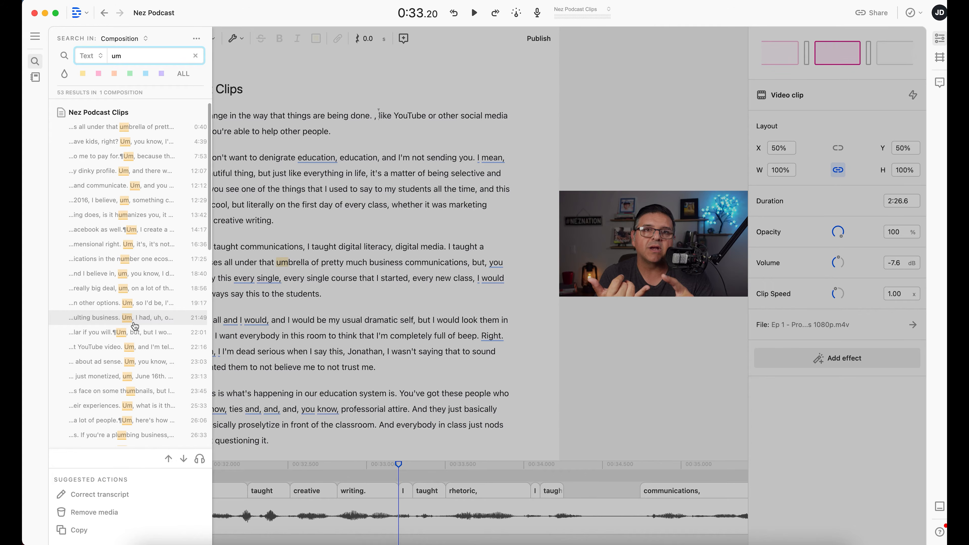
pyautogui.press('Escape')
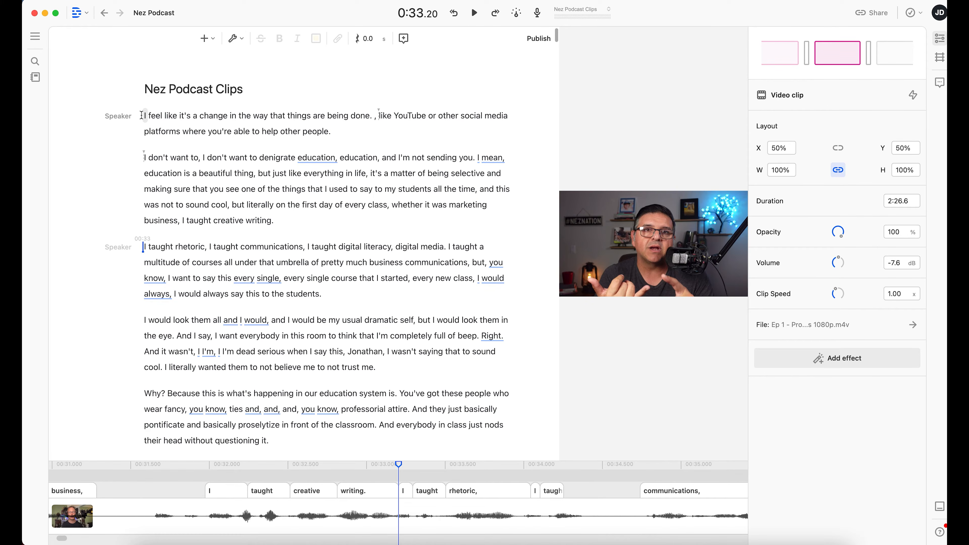
# Select the first paragraph and look over the available insert options and general commands.
pyautogui.click(333, 130)
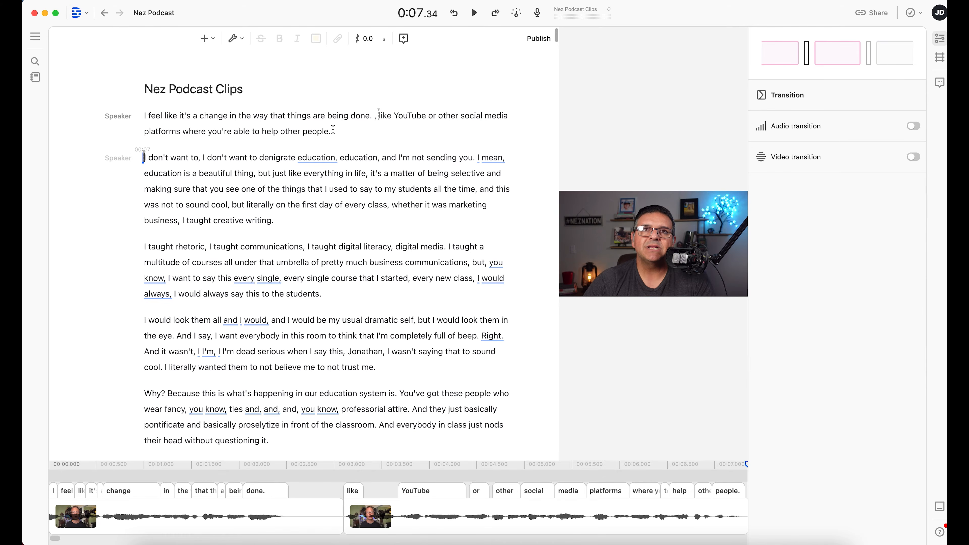
pyautogui.moveTo(333, 130); pyautogui.dragTo(134, 112)
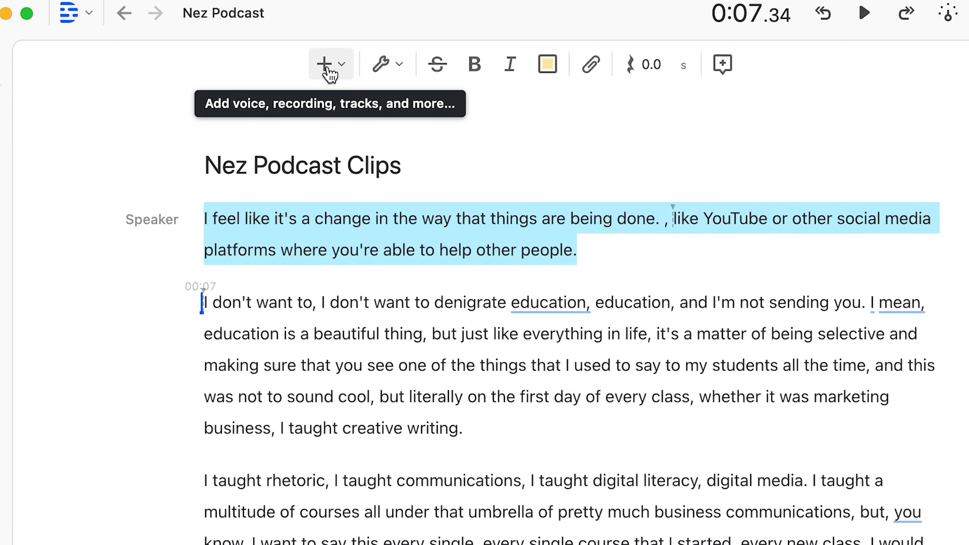
pyautogui.click(330, 72)
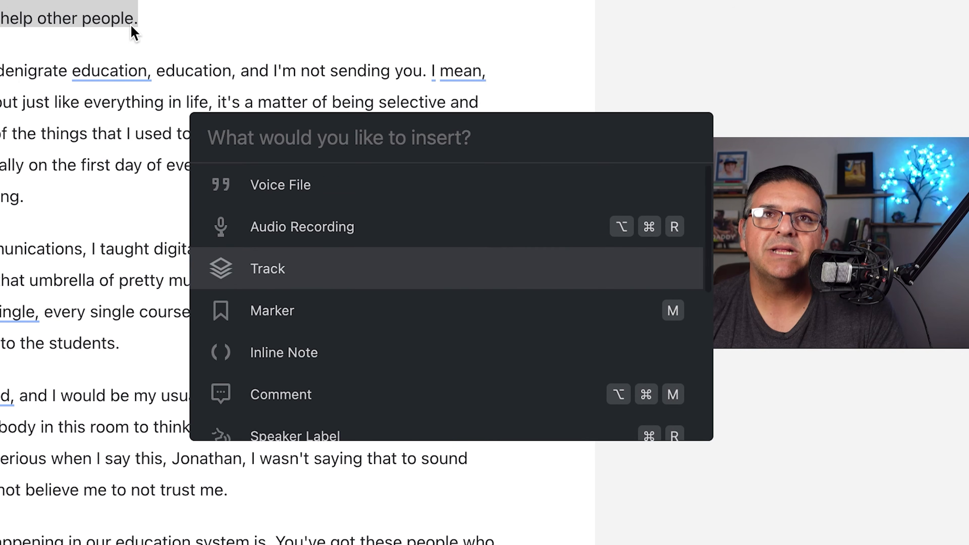
pyautogui.press('Escape')
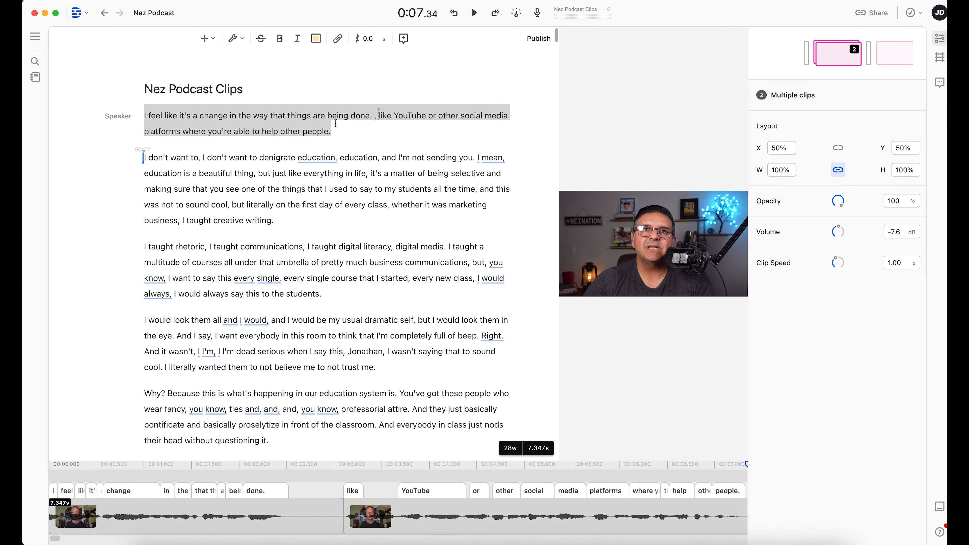
pyautogui.press('super+k')
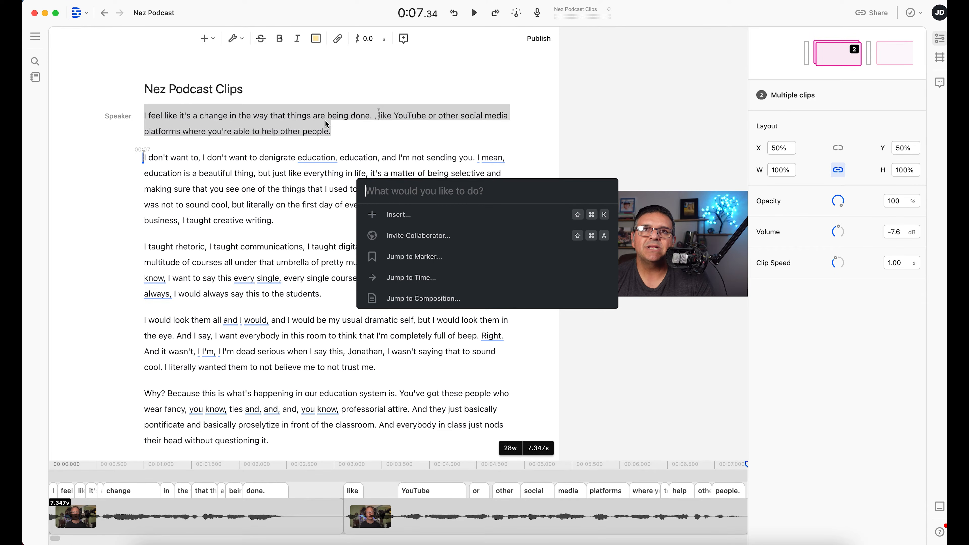
pyautogui.press('Escape')
# Insert a Title over the selected first paragraph and undo the insertion.
pyautogui.click(206, 38)
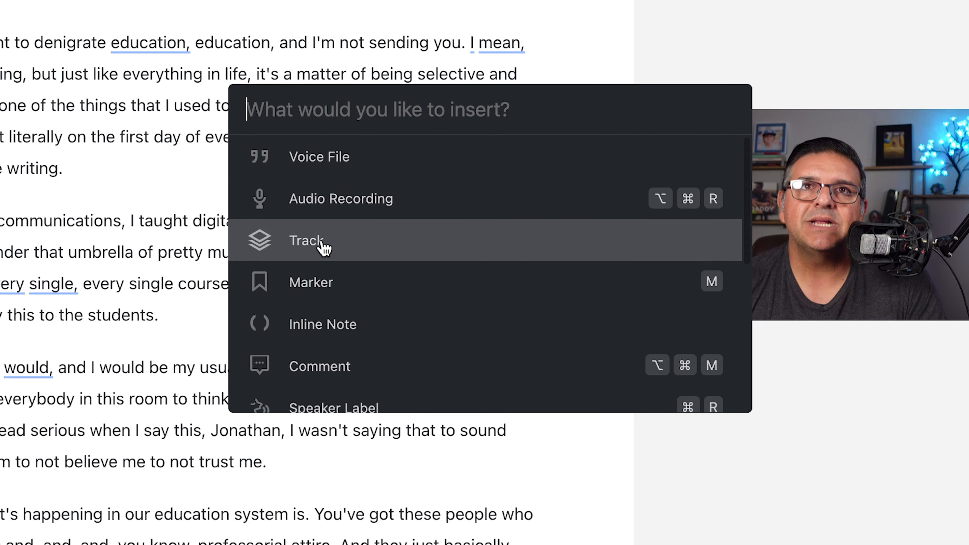
pyautogui.scroll(-3, 324, 247)
pyautogui.scroll(-5, 378, 243)
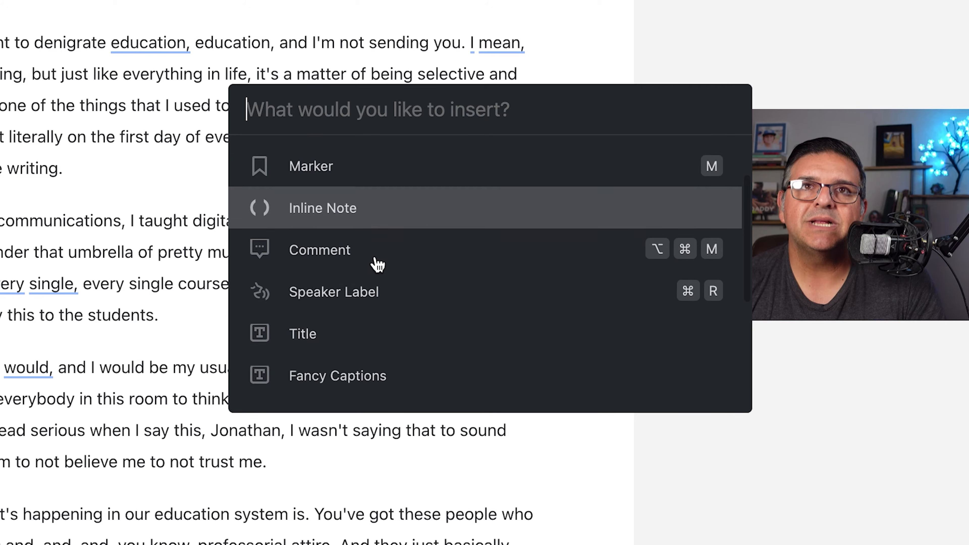
pyautogui.click(332, 230)
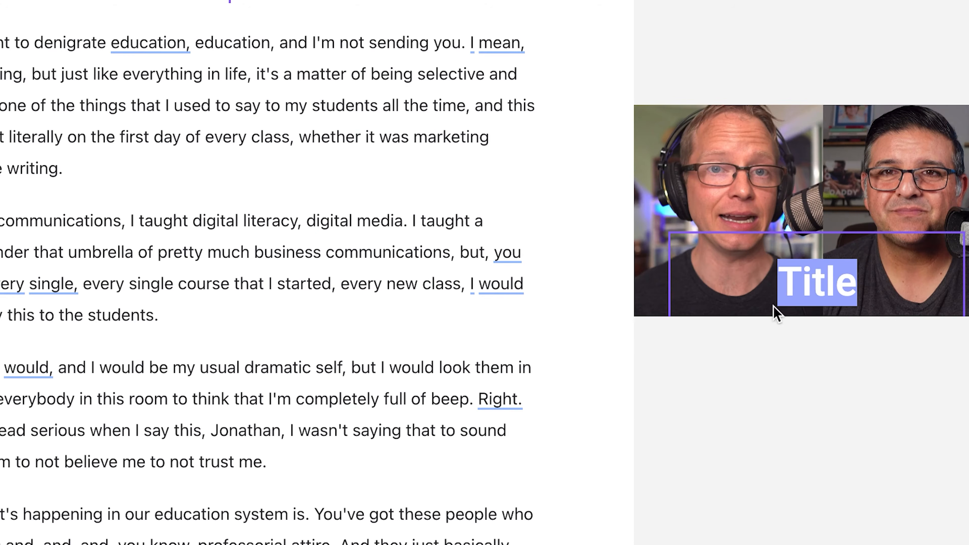
pyautogui.doubleClick(829, 282)
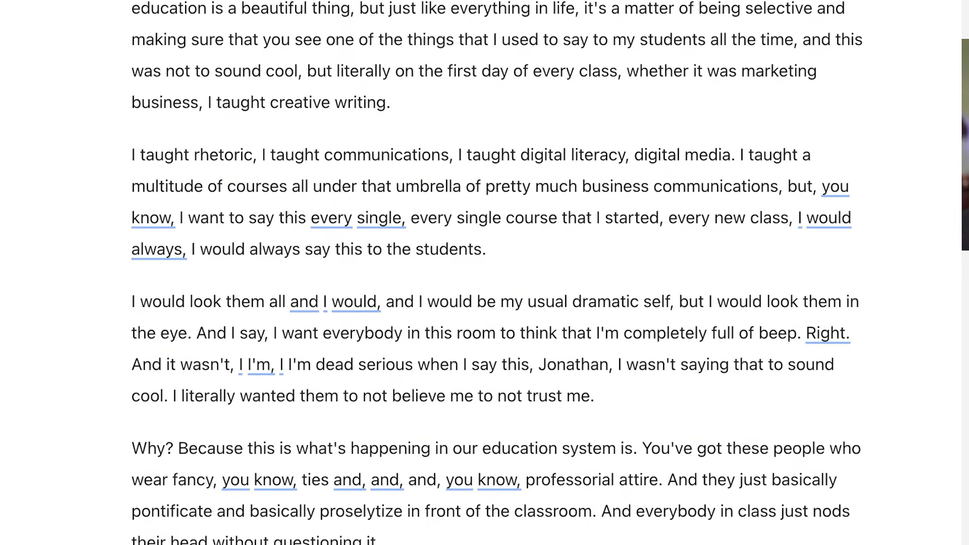
pyautogui.hscroll(6, 584, 451)
pyautogui.hscroll(-2, 584, 451)
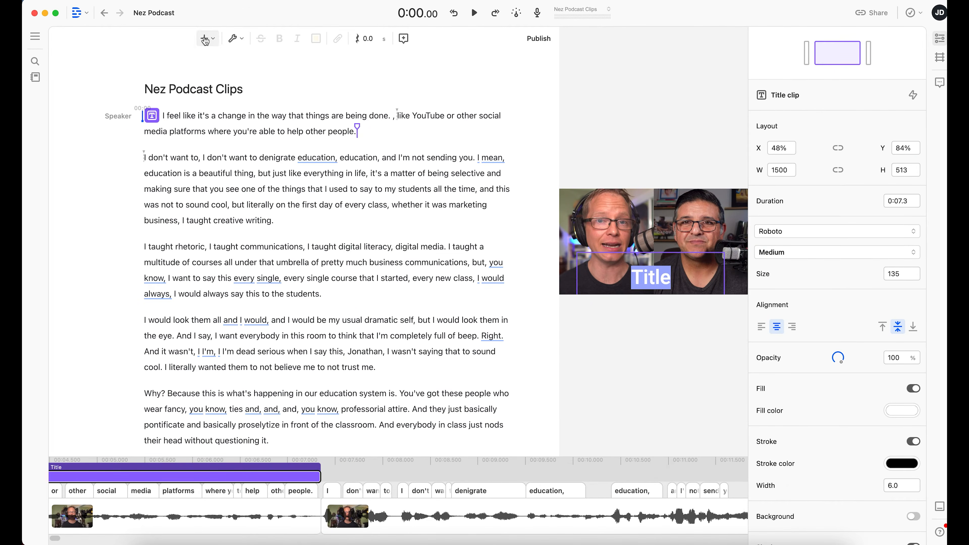
pyautogui.click(374, 131)
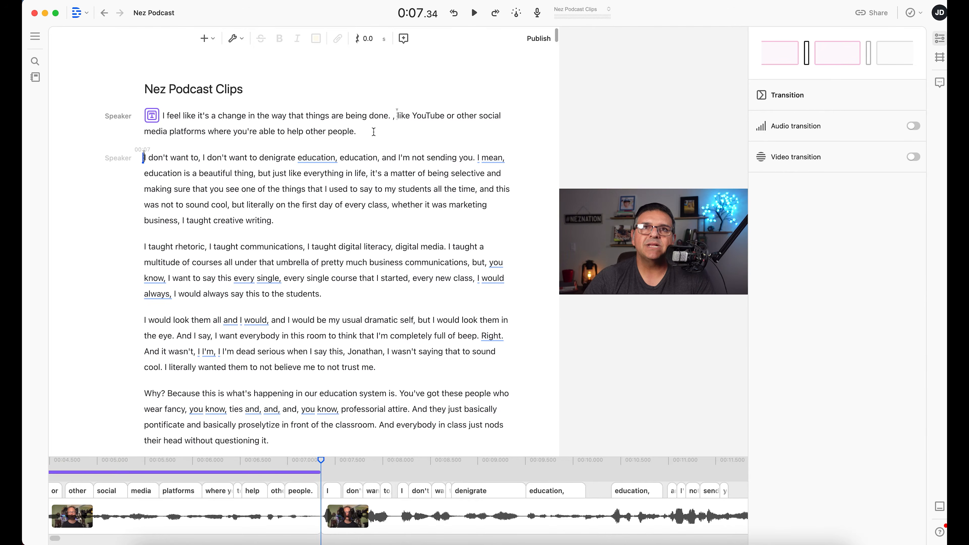
pyautogui.press('super+z')
# Add Fancy Captions over the whole first paragraph.
pyautogui.moveTo(341, 132); pyautogui.dragTo(143, 115)
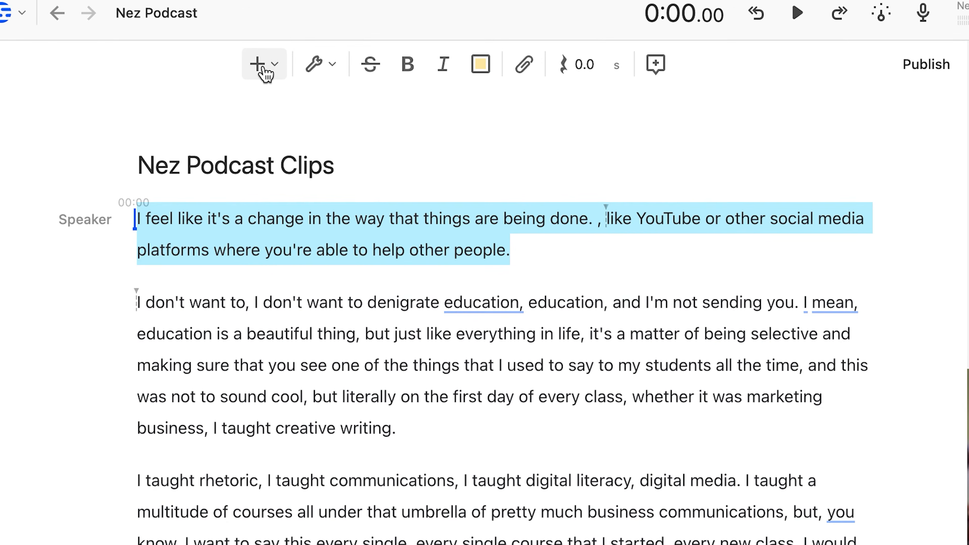
pyautogui.click(208, 41)
pyautogui.scroll(-3, 853, 542)
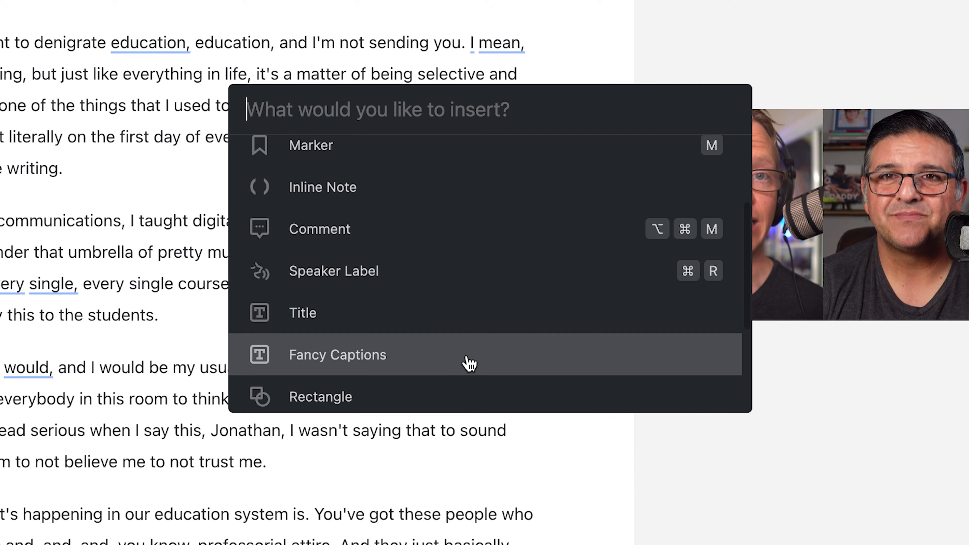
pyautogui.click(471, 364)
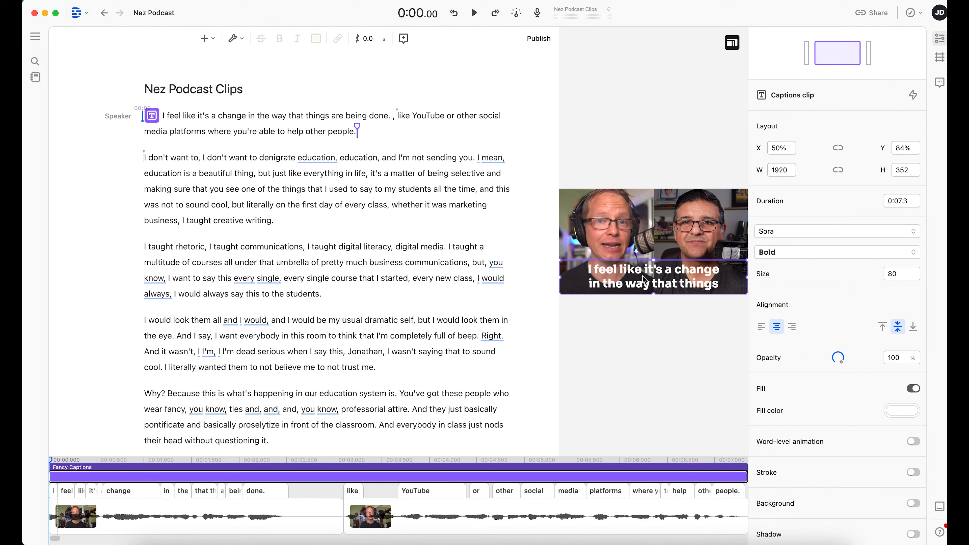
pyautogui.click(140, 115)
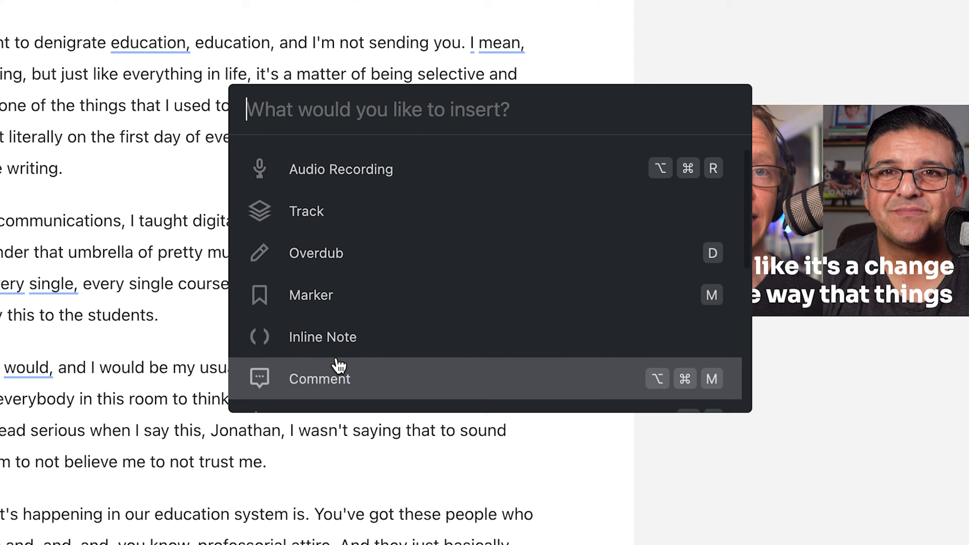
# Review the list of elements that can be inserted into the composition.
pyautogui.scroll(1, 335, 362)
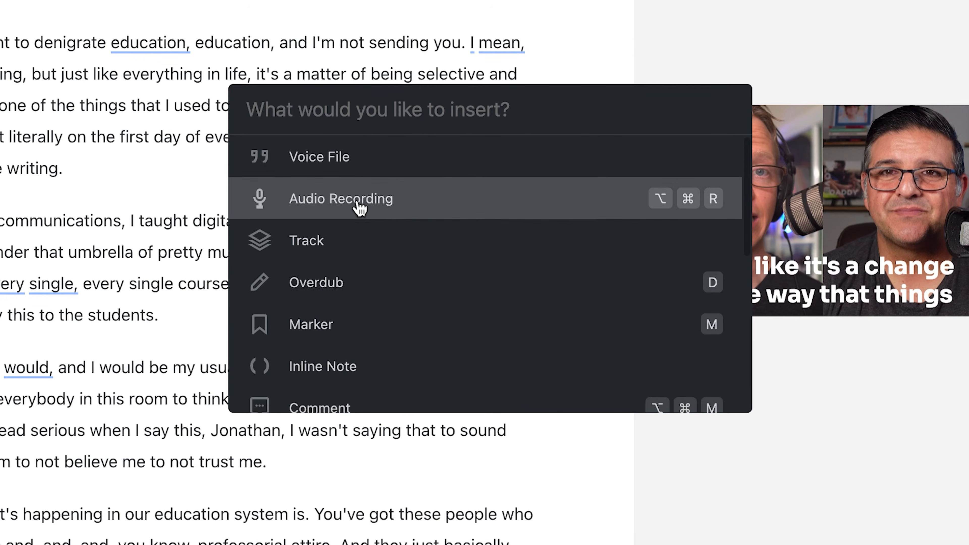
pyautogui.scroll(-3, 358, 208)
pyautogui.scroll(-2, 361, 299)
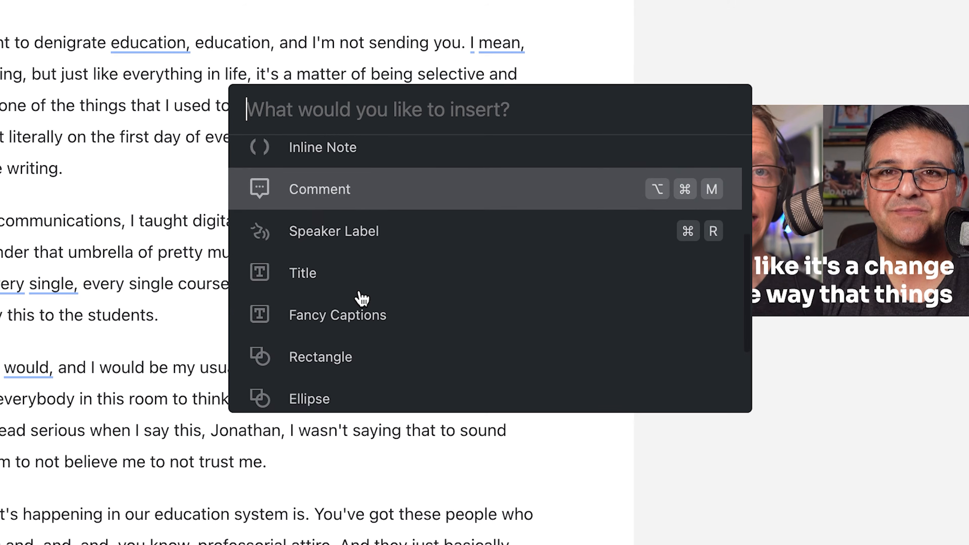
pyautogui.scroll(-2, 357, 299)
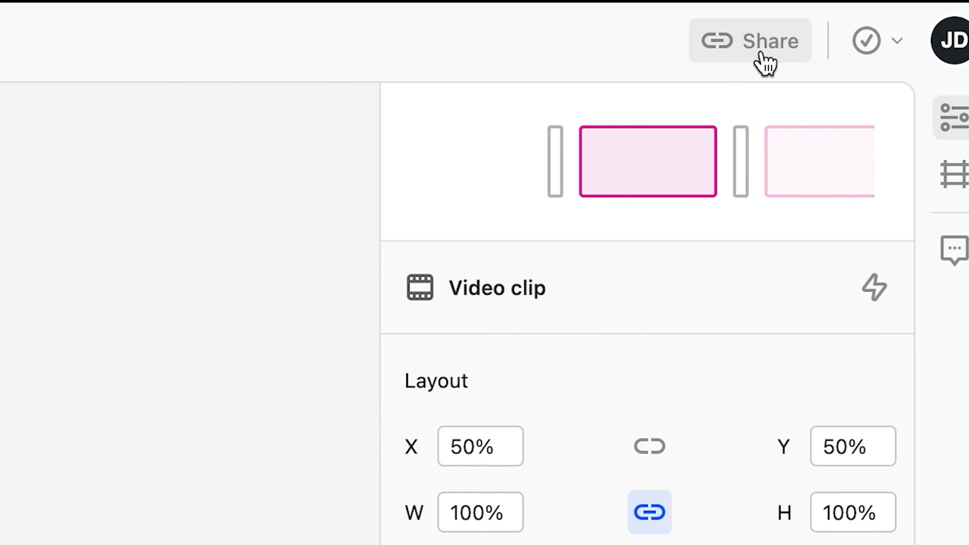
# Export the composition's timeline for Final Cut Pro.
pyautogui.click(762, 57)
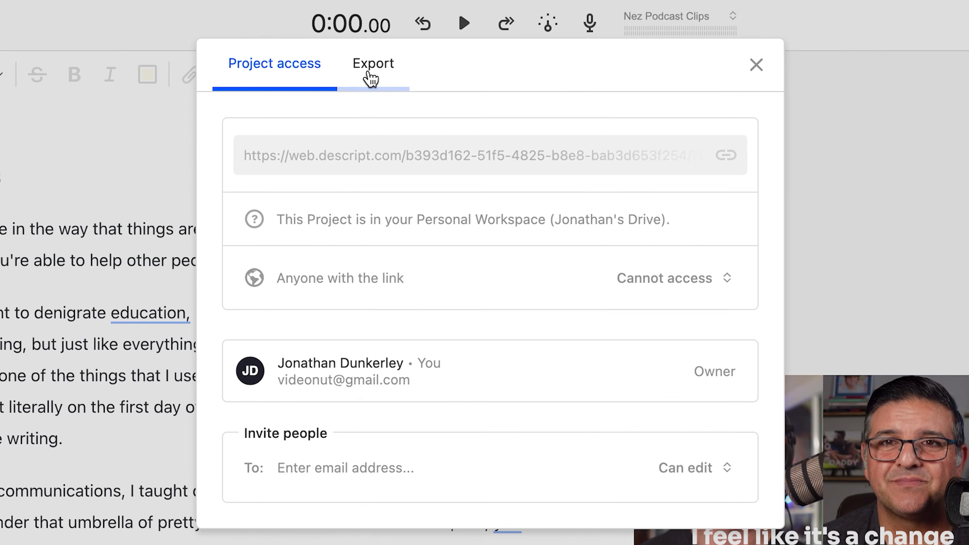
pyautogui.click(368, 76)
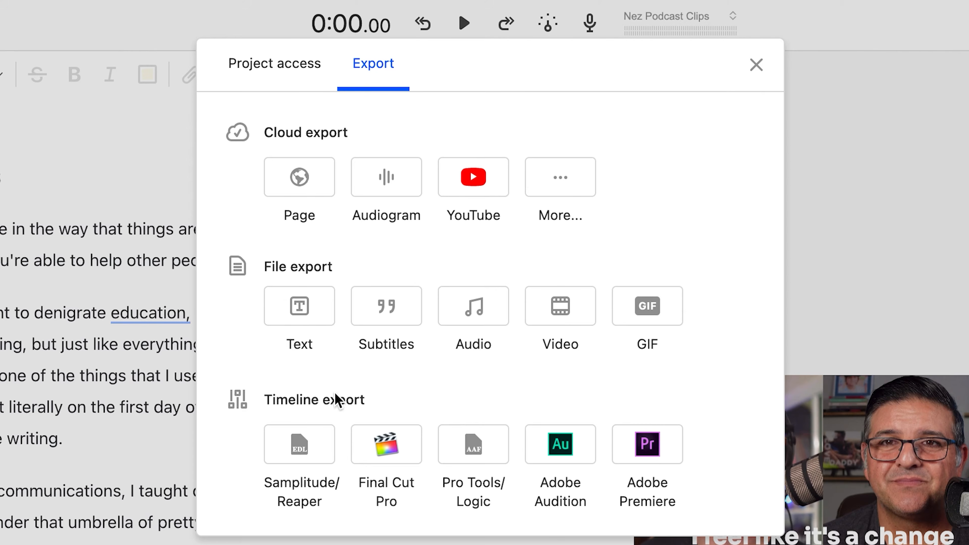
pyautogui.click(386, 444)
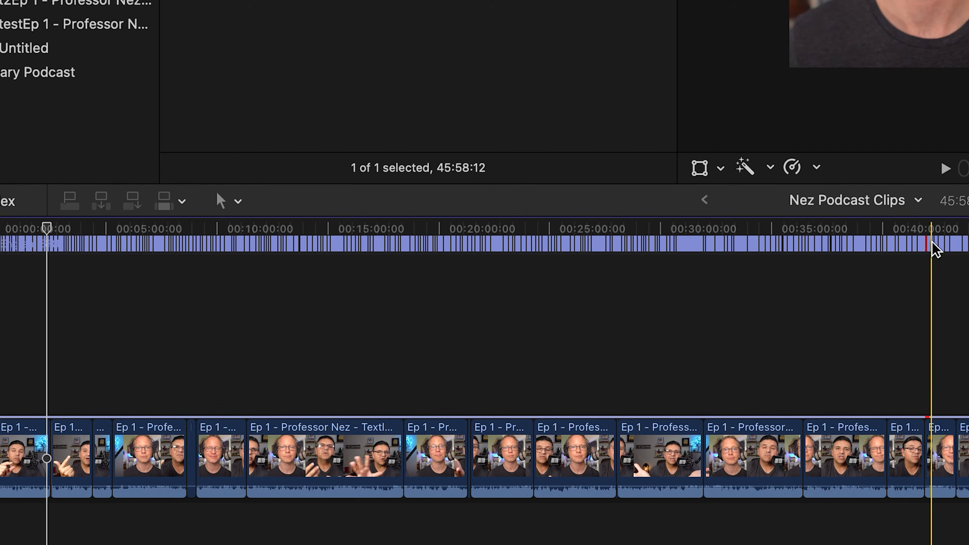
# Switch to Final Cut Pro and inspect the imported Nez Podcast Clips timeline up close.
pyautogui.press('super+equal')
pyautogui.press('super+equal')
pyautogui.press('super+equal')
pyautogui.press('super+equal')
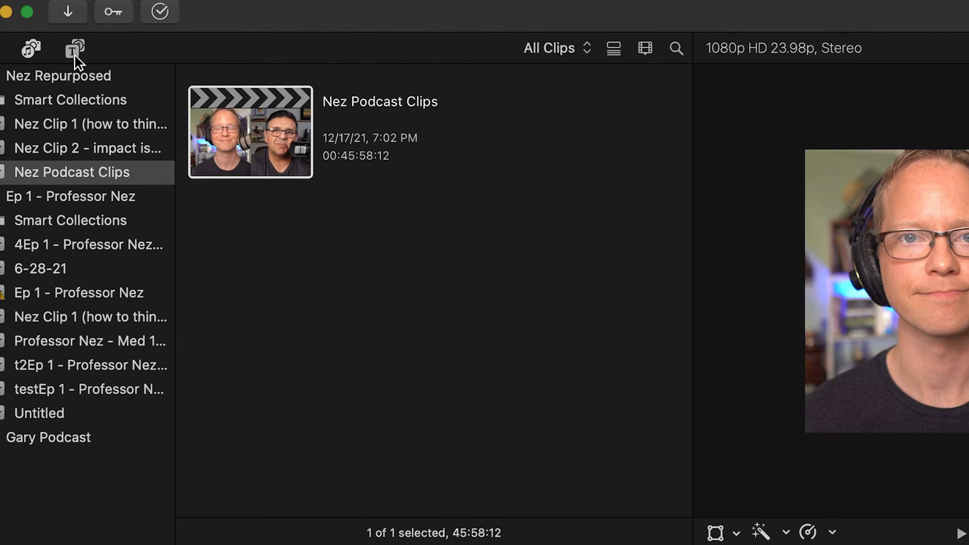
# Look through the Lower Thirds titles and the installed video effects.
pyautogui.click(75, 48)
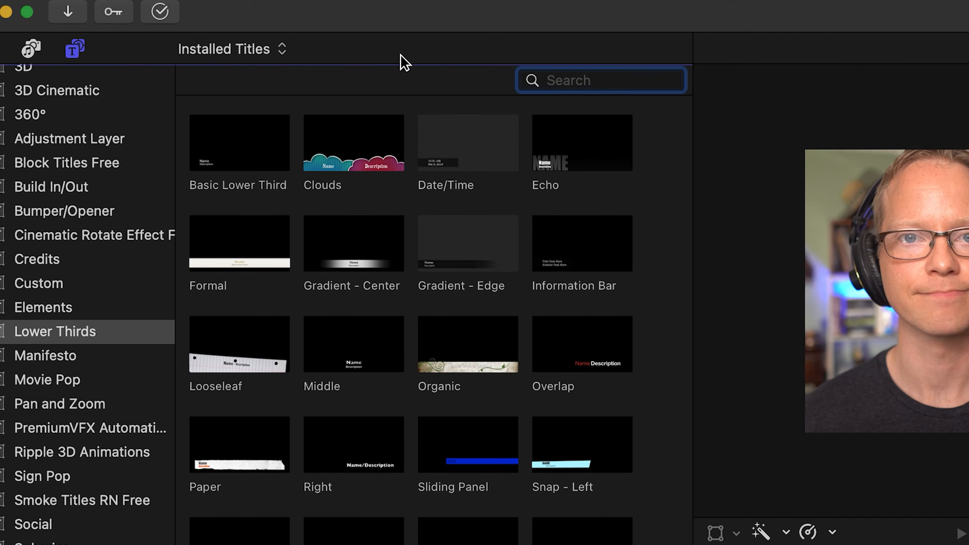
pyautogui.click(107, 542)
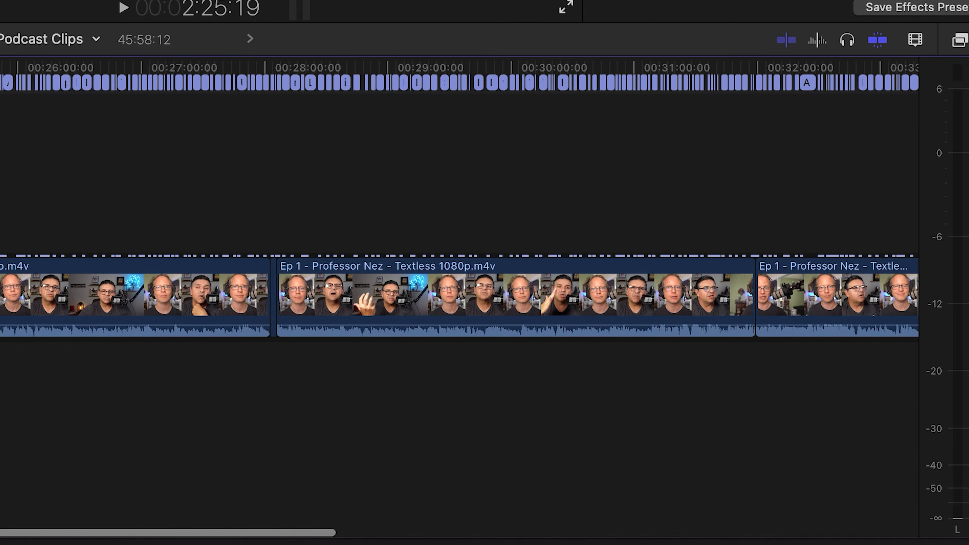
pyautogui.click(963, 39)
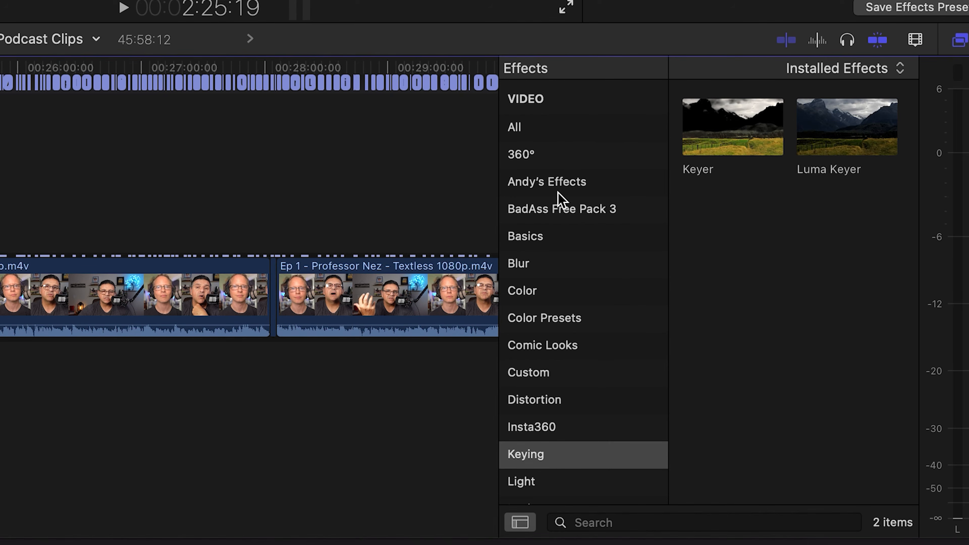
pyautogui.scroll(2, 566, 347)
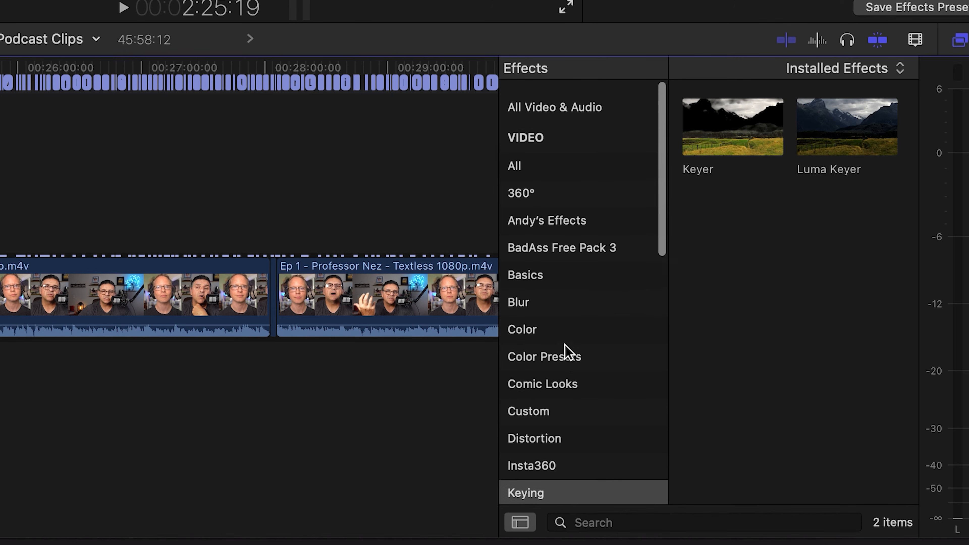